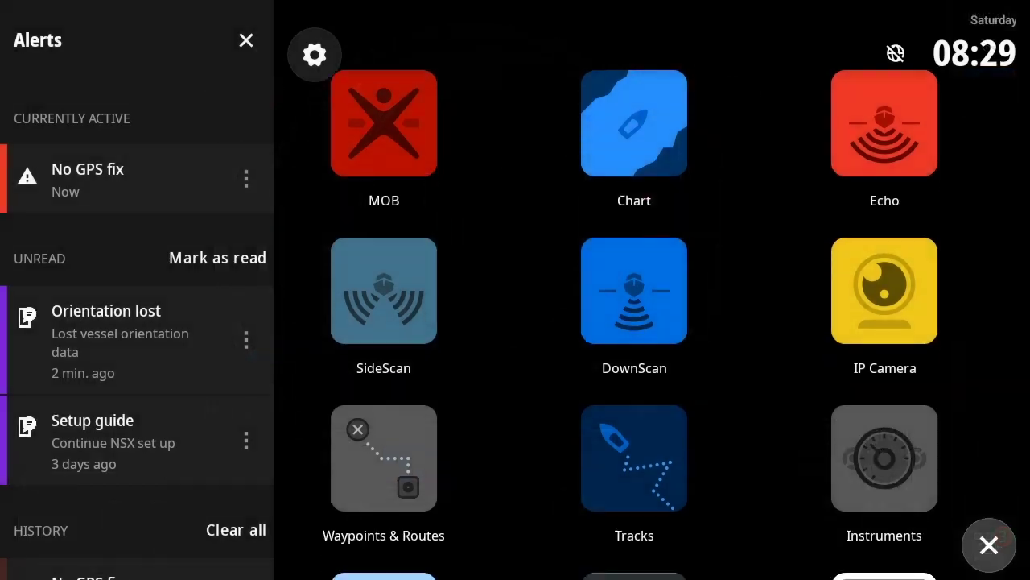
Open the Instruments app and start a new full-screen dashboard
scroll(634, 322, down, 2)
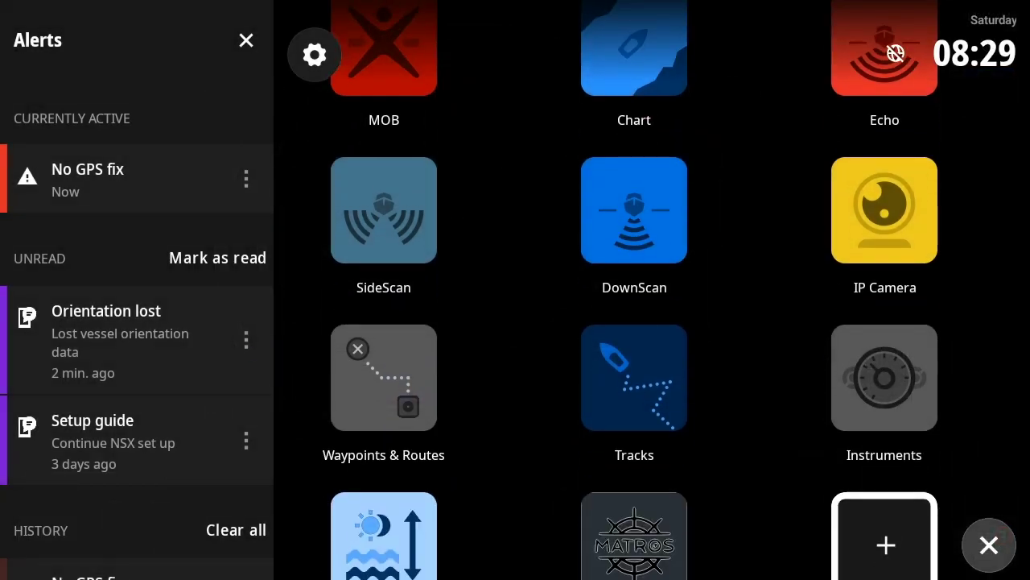
click(884, 386)
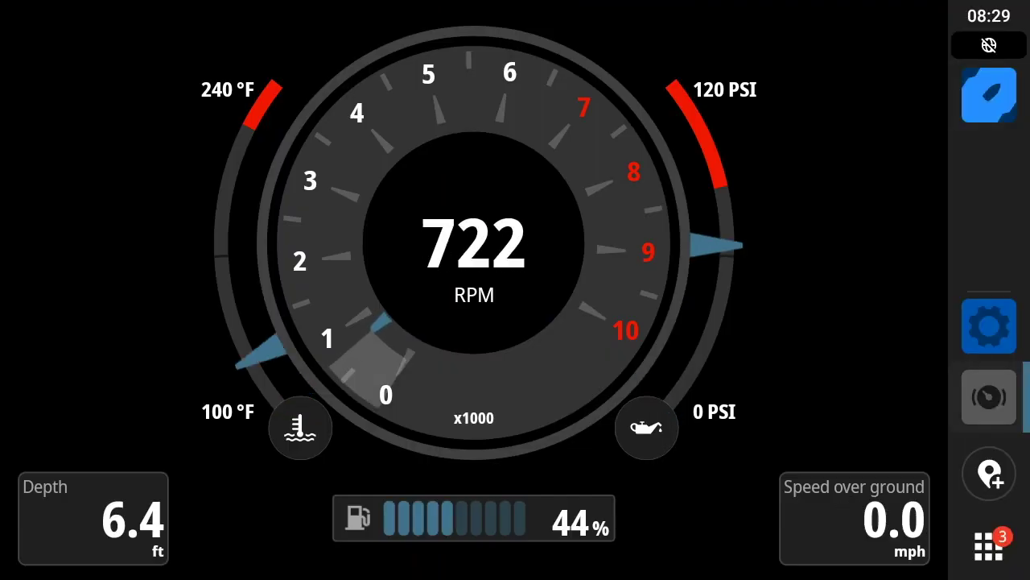
scroll(474, 289, left, 1)
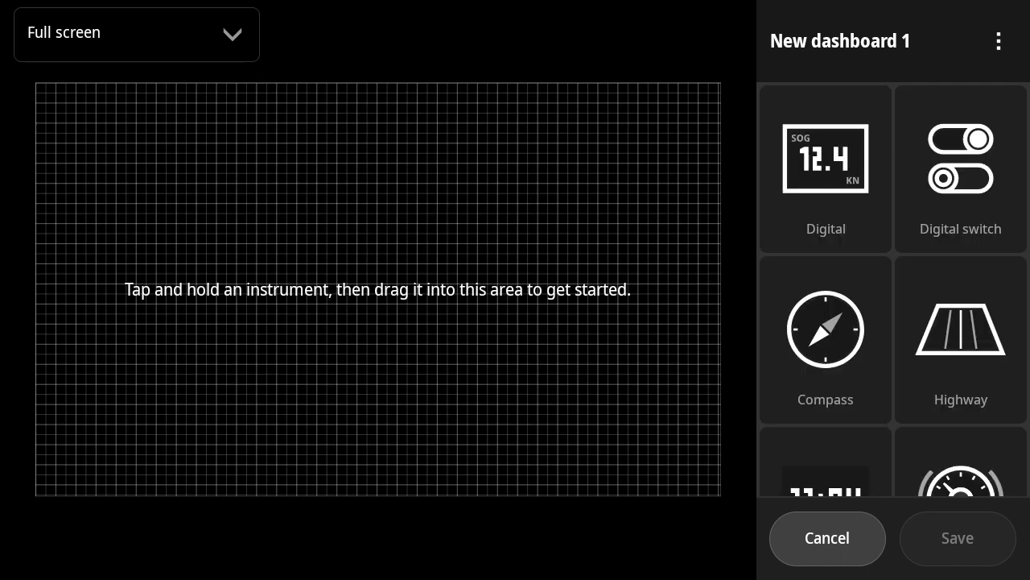
Add a Digital speed over ground gauge in the dashboard's upper-left corner and shrink it to about 256 by 160
drag(826, 169, 99, 141)
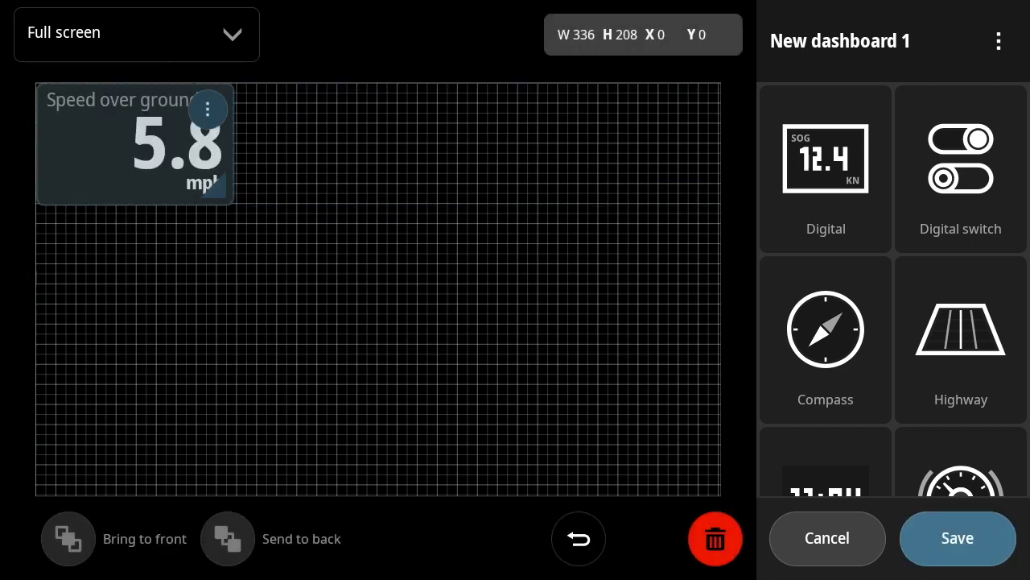
drag(215, 186, 168, 158)
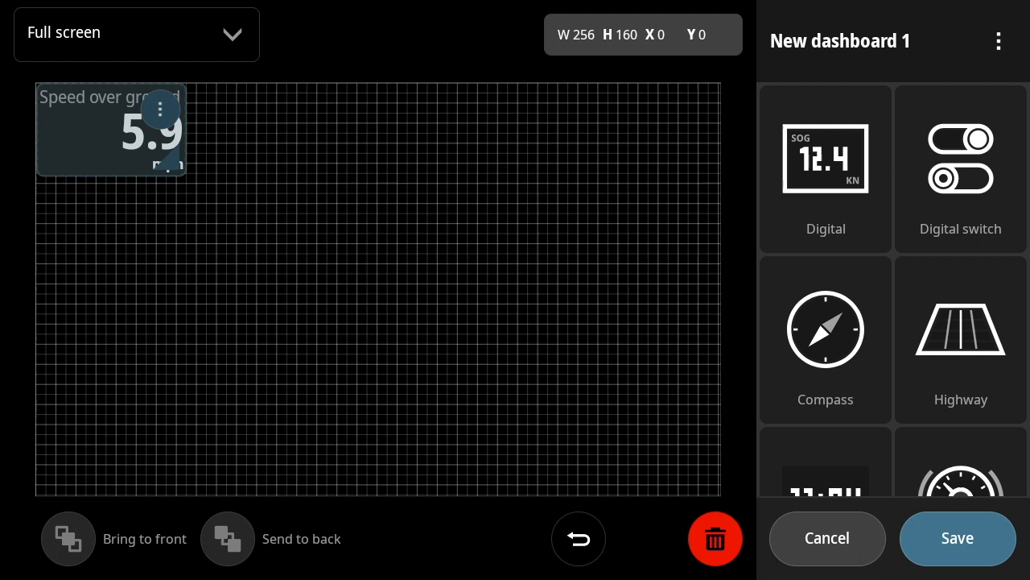
Add a Compass gauge, shrink it to about 240 by 240 and place it in the dashboard's upper-right corner
scroll(893, 290, down, 3)
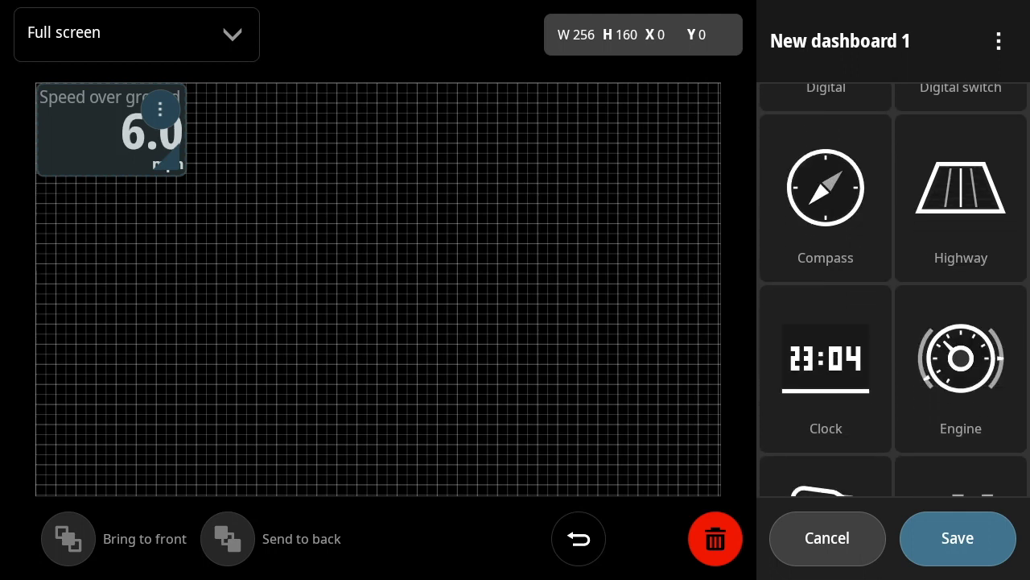
drag(825, 188, 644, 154)
drag(701, 263, 645, 208)
drag(593, 154, 649, 161)
Add a Clock gauge with the date shown, sized about 272 by 160, in the dashboard's lower-right corner
scroll(893, 290, down, 3)
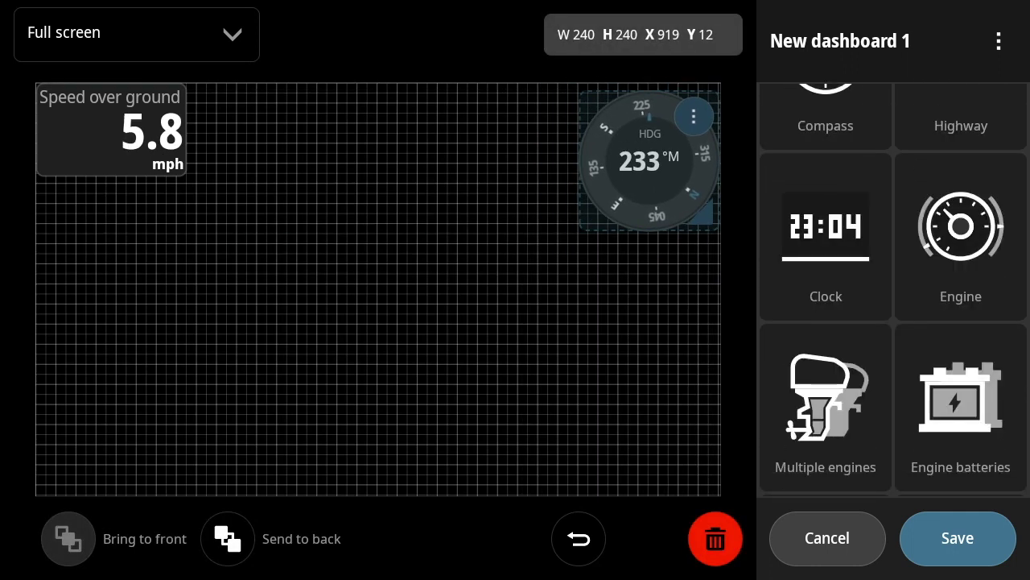
drag(826, 197, 650, 475)
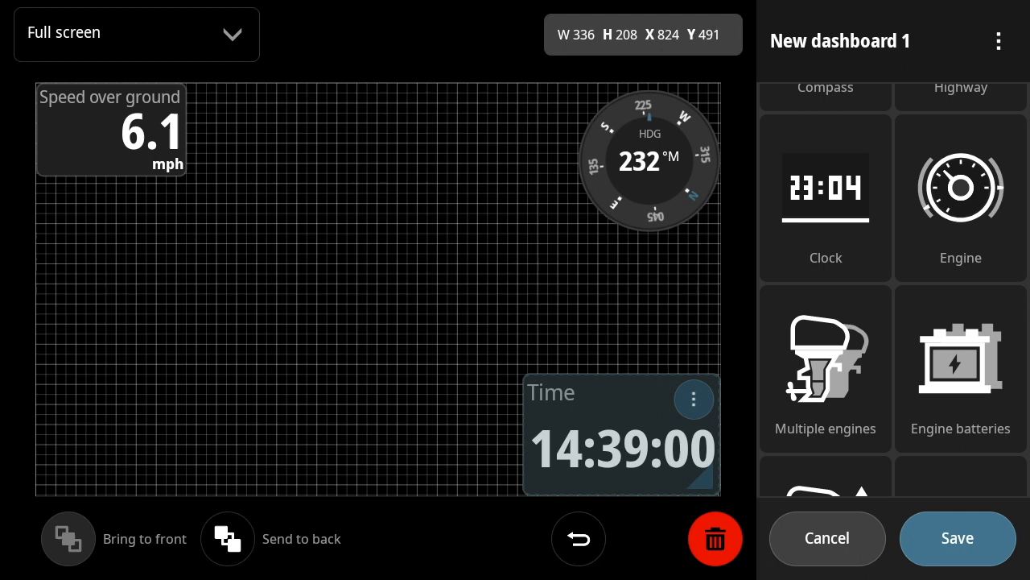
click(694, 399)
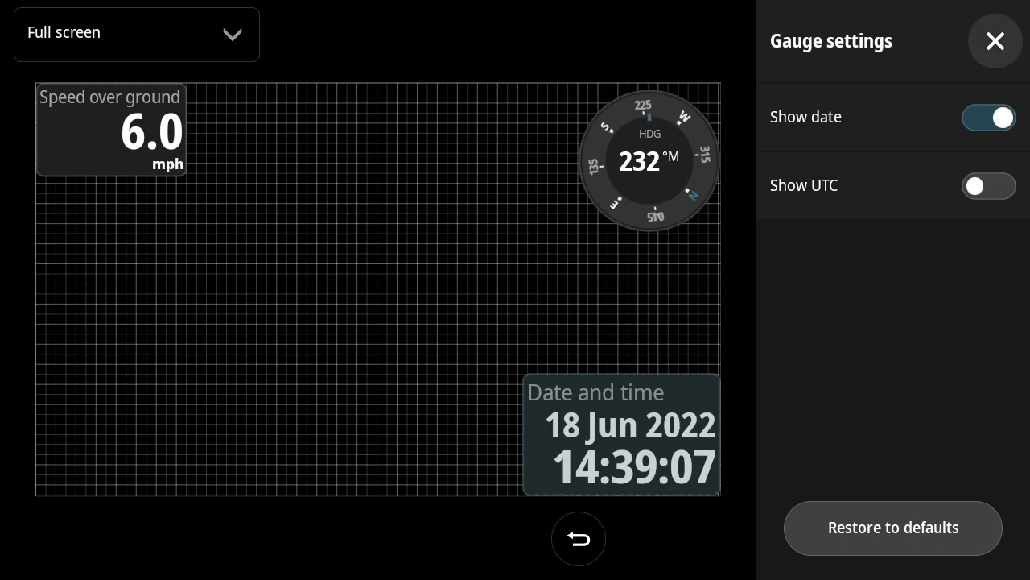
click(995, 41)
drag(701, 476, 669, 450)
drag(603, 422, 641, 458)
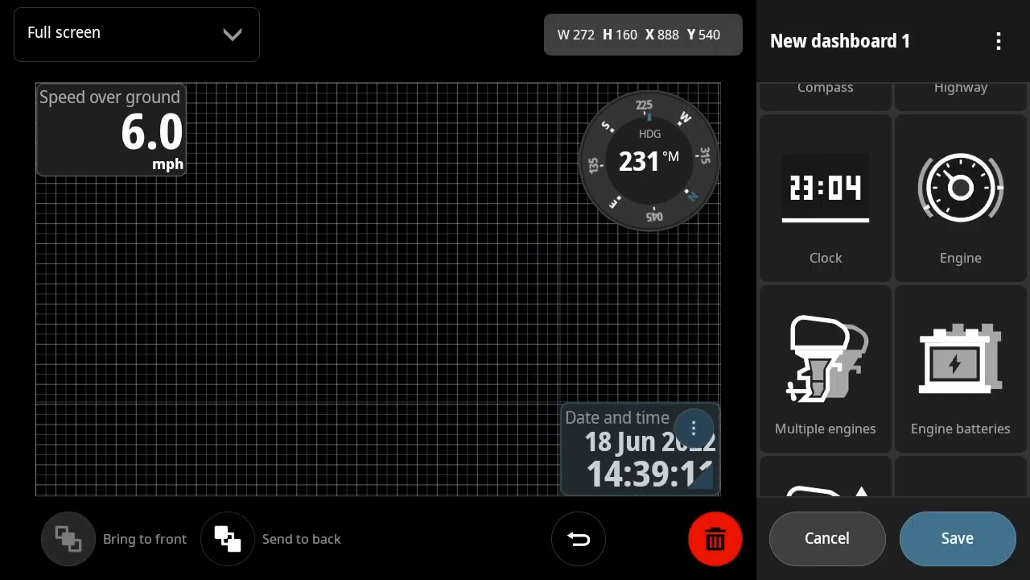
Add an Engine batteries gauge in the dashboard's lower-left corner and a Rudder gauge about 368 by 108 at its bottom centre
drag(960, 363, 79, 446)
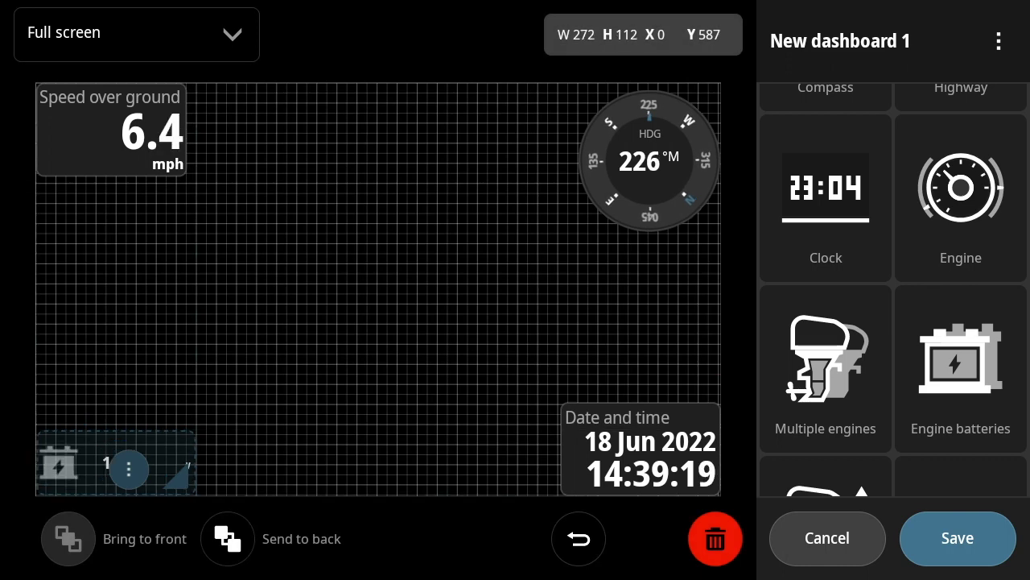
scroll(893, 289, down, 5)
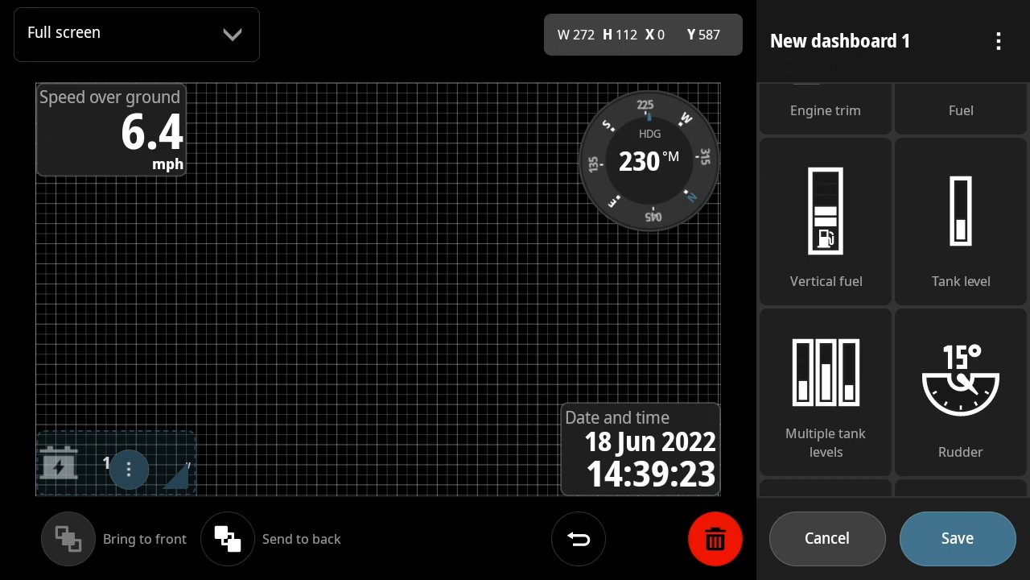
drag(961, 392, 347, 460)
drag(426, 464, 473, 478)
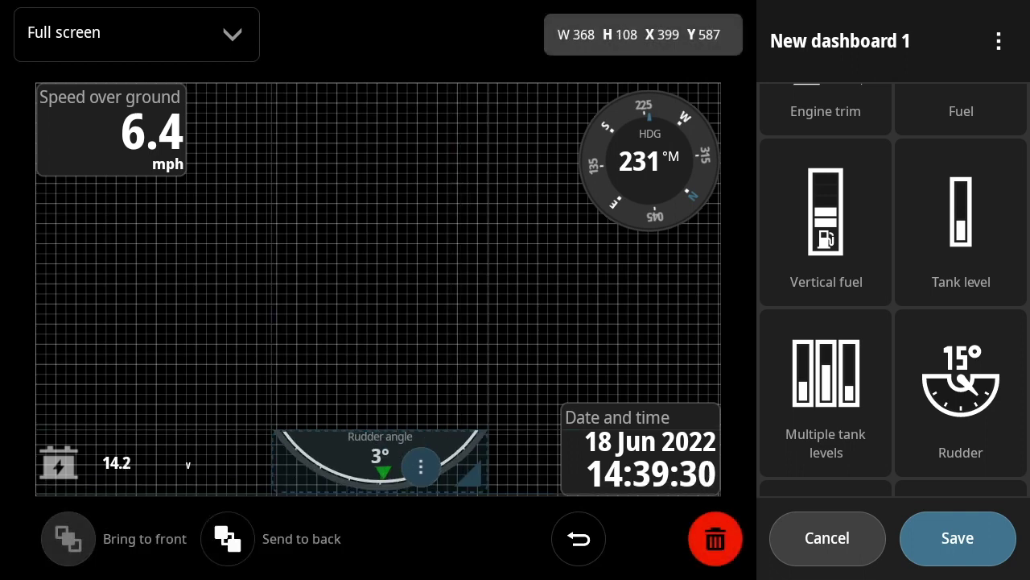
Add a Dual linear gauge in the middle of the dashboard, above the rudder gauge
scroll(893, 290, down, 10)
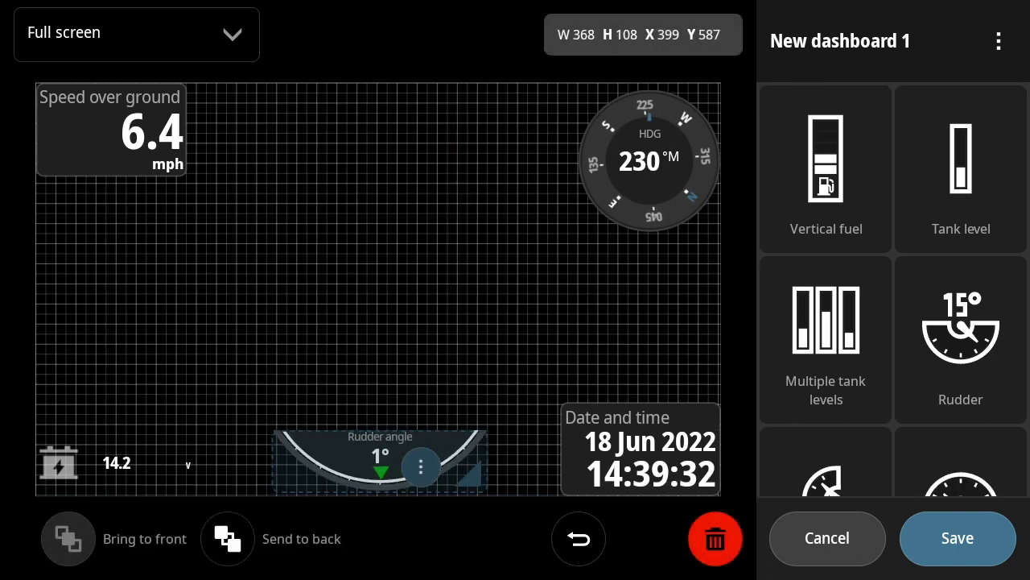
scroll(893, 294, up, 3)
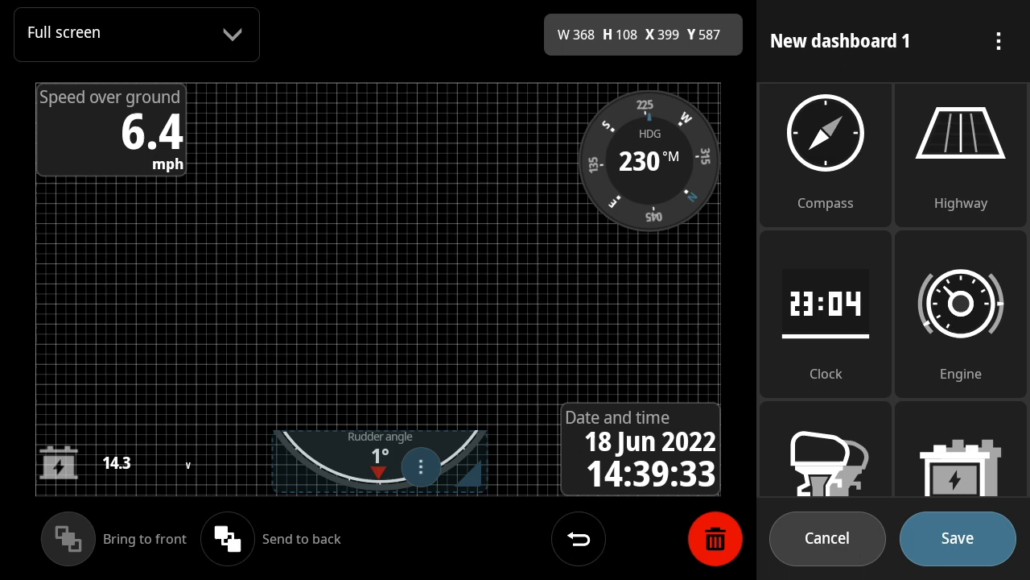
scroll(893, 294, down, 6)
scroll(893, 295, down, 2)
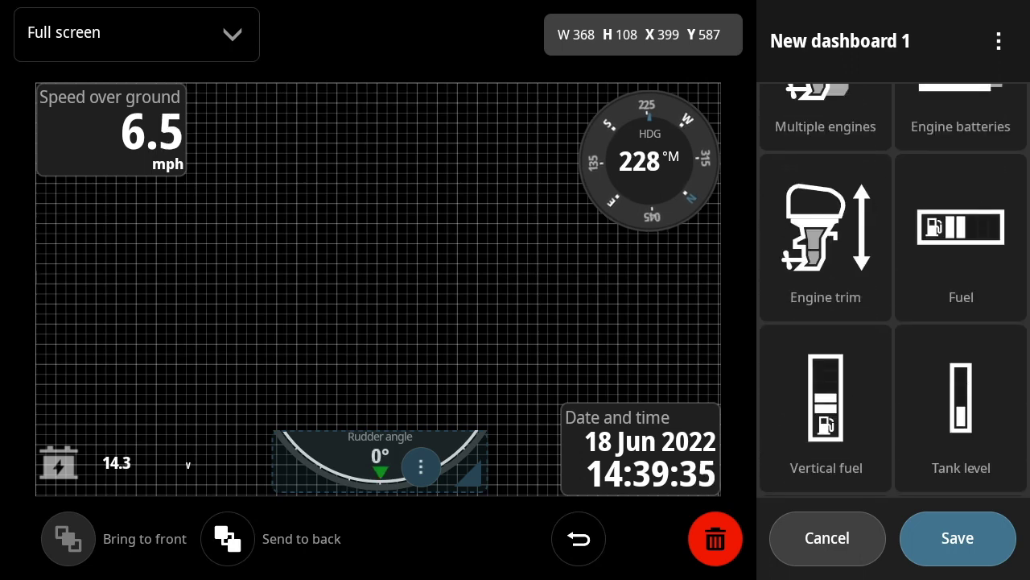
scroll(893, 295, down, 3)
scroll(893, 295, down, 2)
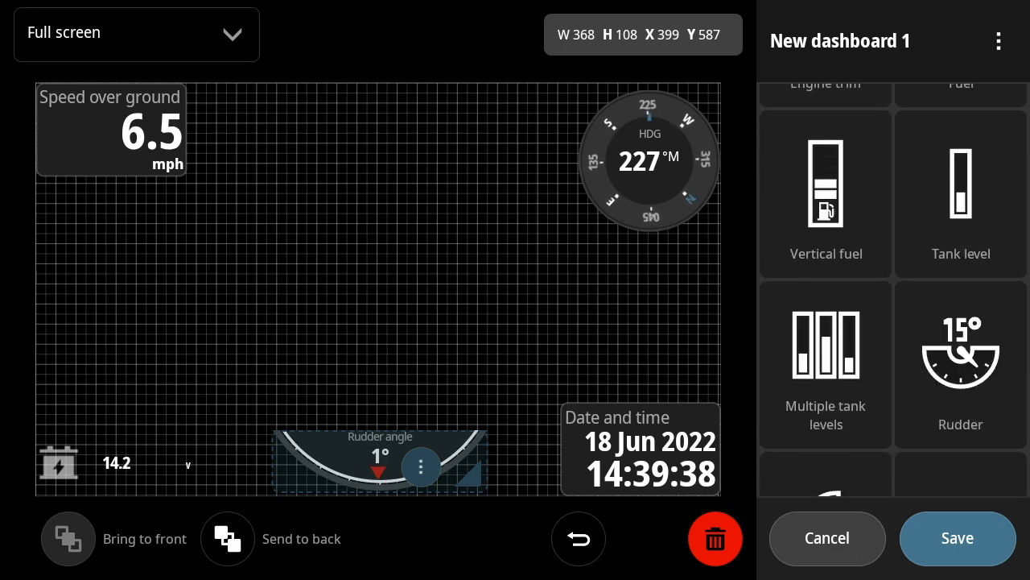
scroll(893, 295, down, 2)
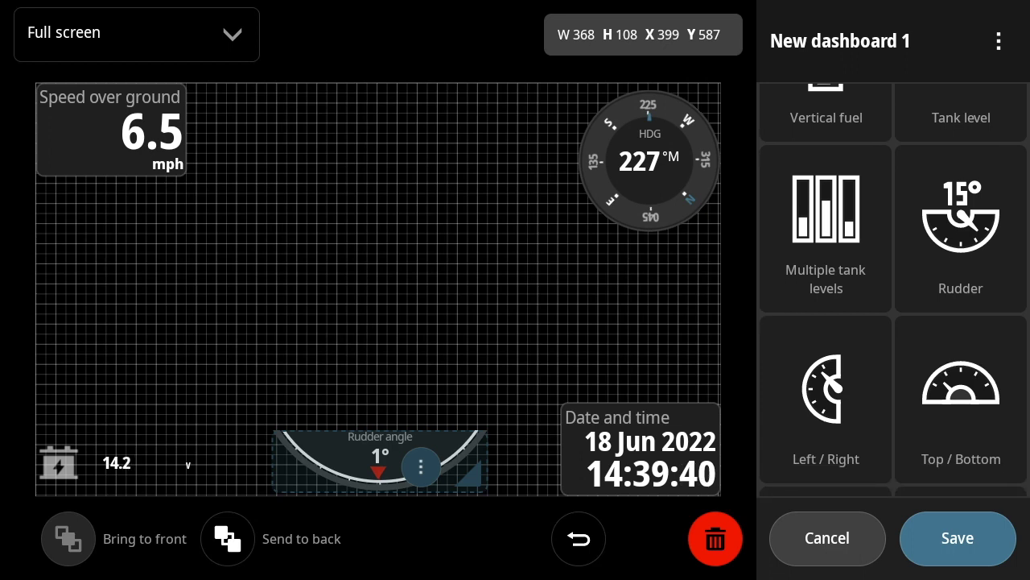
scroll(894, 295, down, 3)
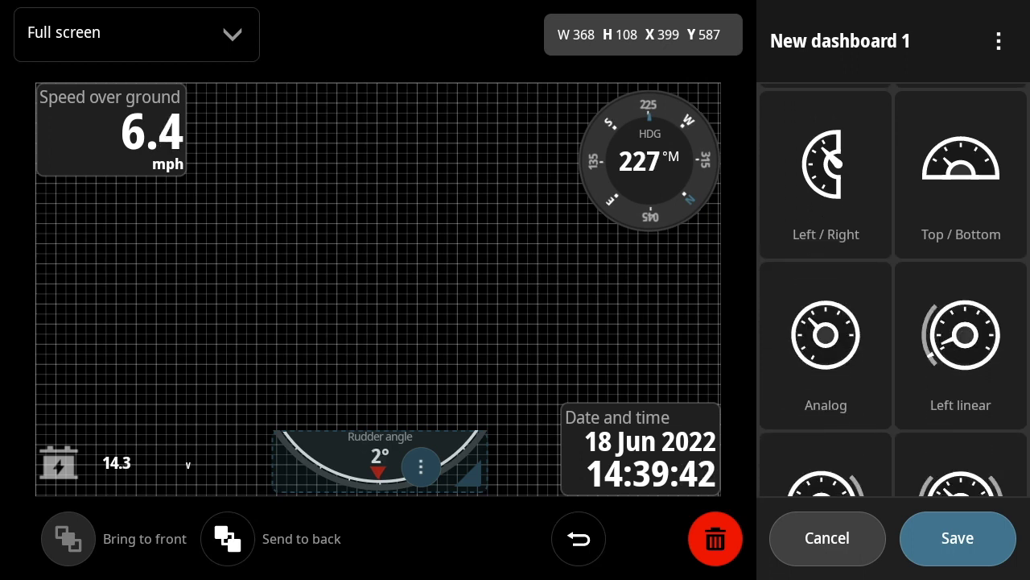
scroll(893, 295, down, 2)
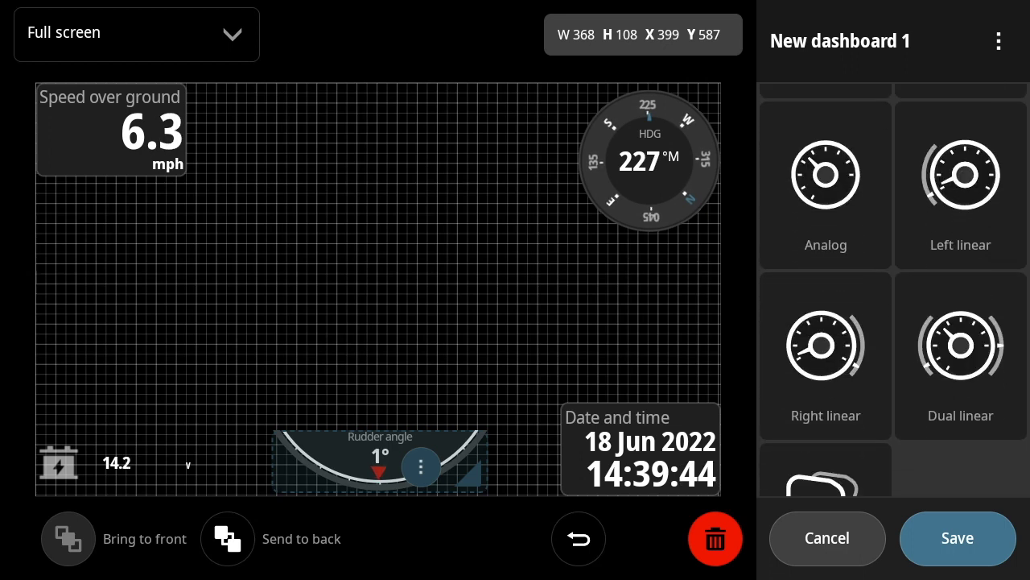
drag(961, 354, 367, 286)
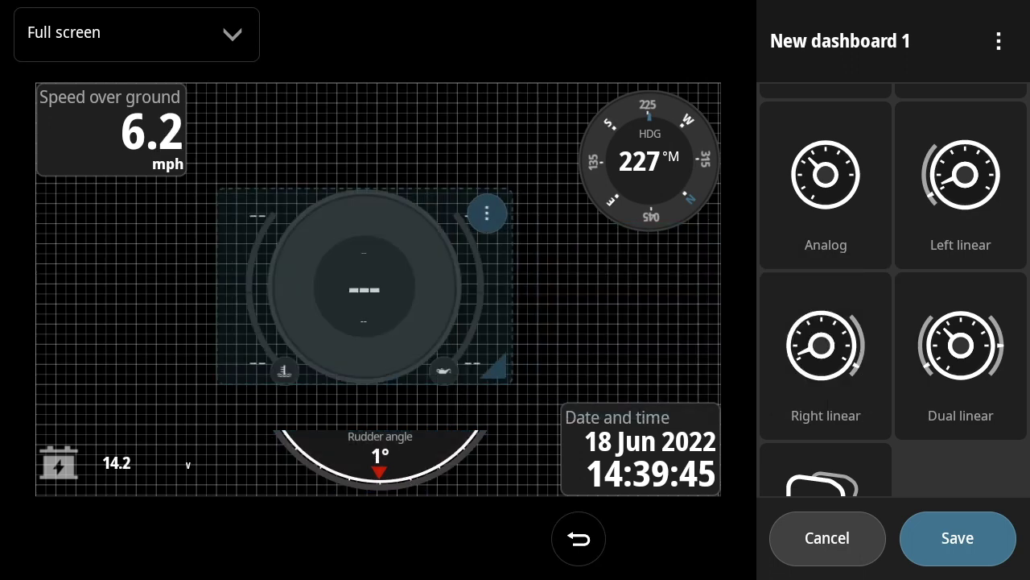
Enlarge the dual linear gauge to about 648 by 432 and centre it above the rudder gauge
drag(511, 382, 547, 402)
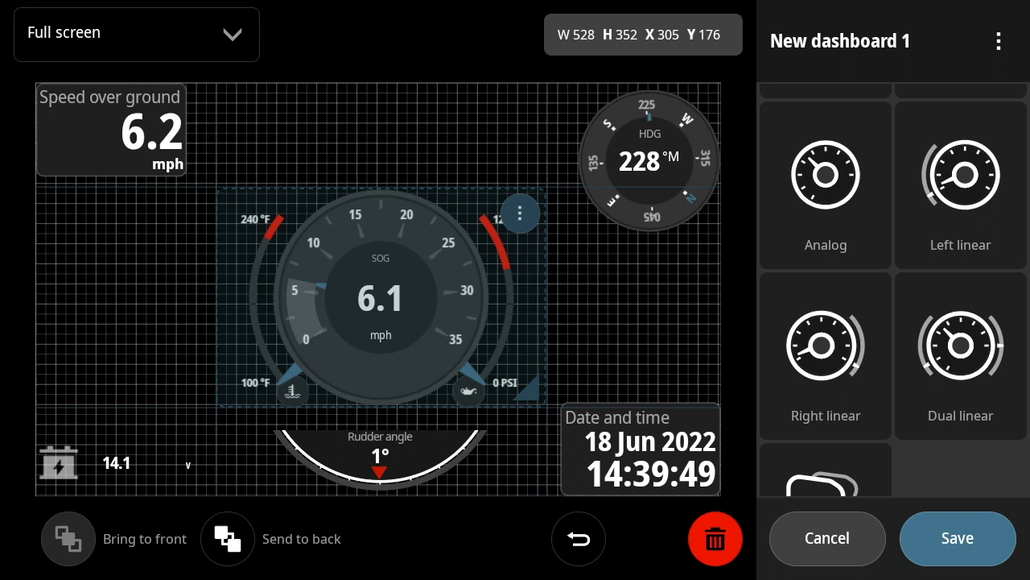
drag(386, 301, 358, 279)
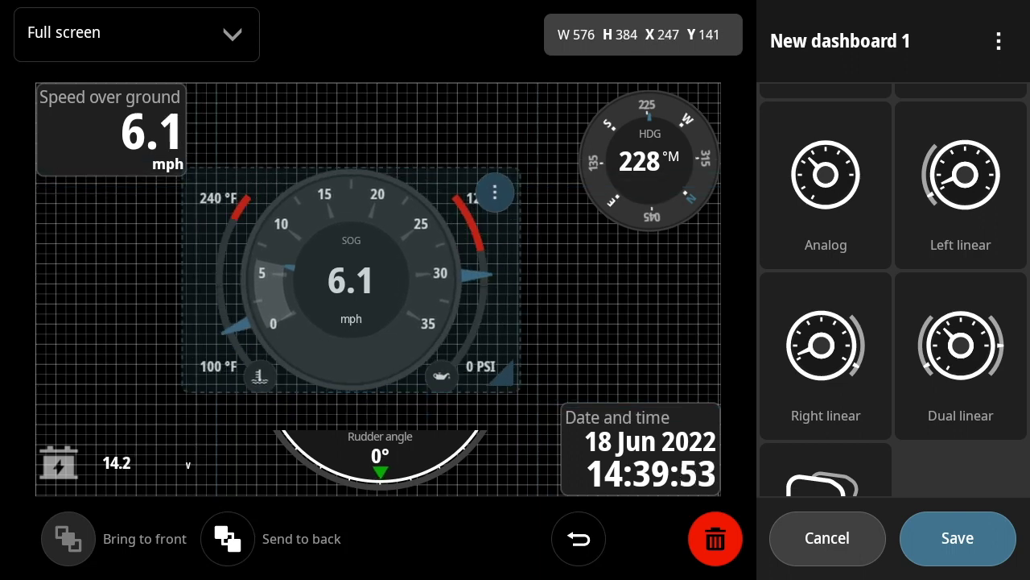
drag(505, 379, 547, 406)
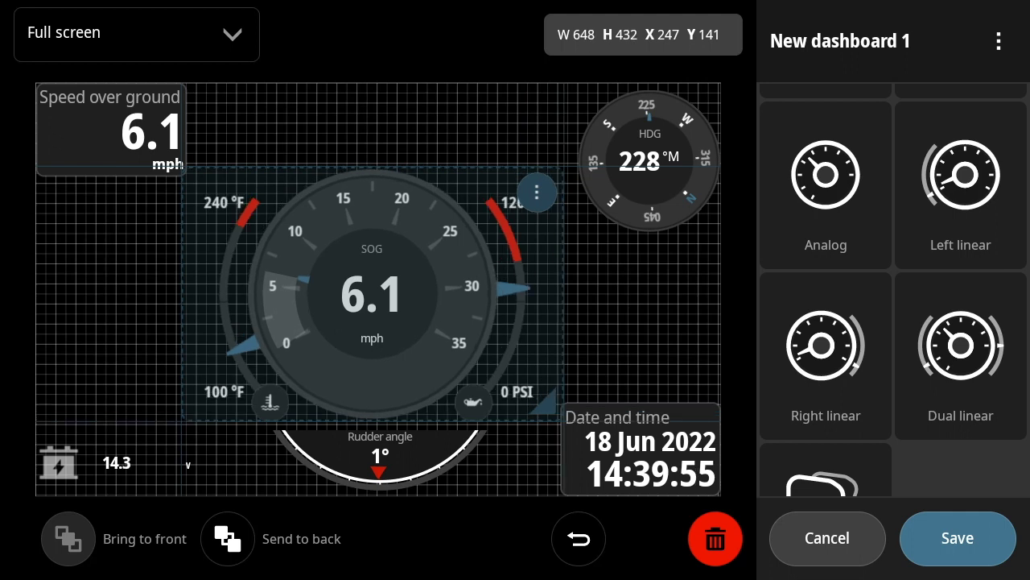
drag(372, 294, 379, 294)
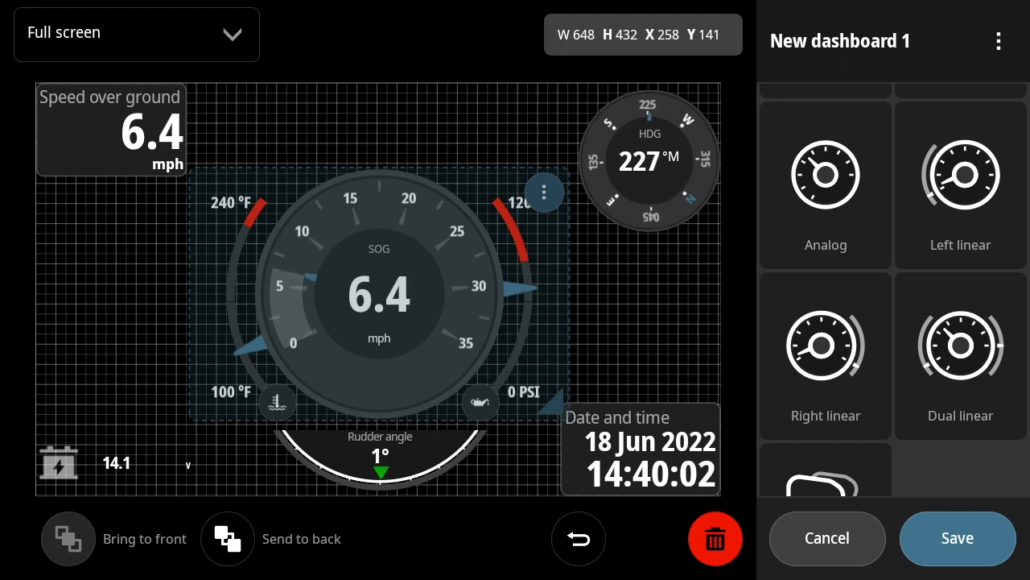
Change the main gauge's data type of the dual linear instrument to the engine's RPM
click(544, 191)
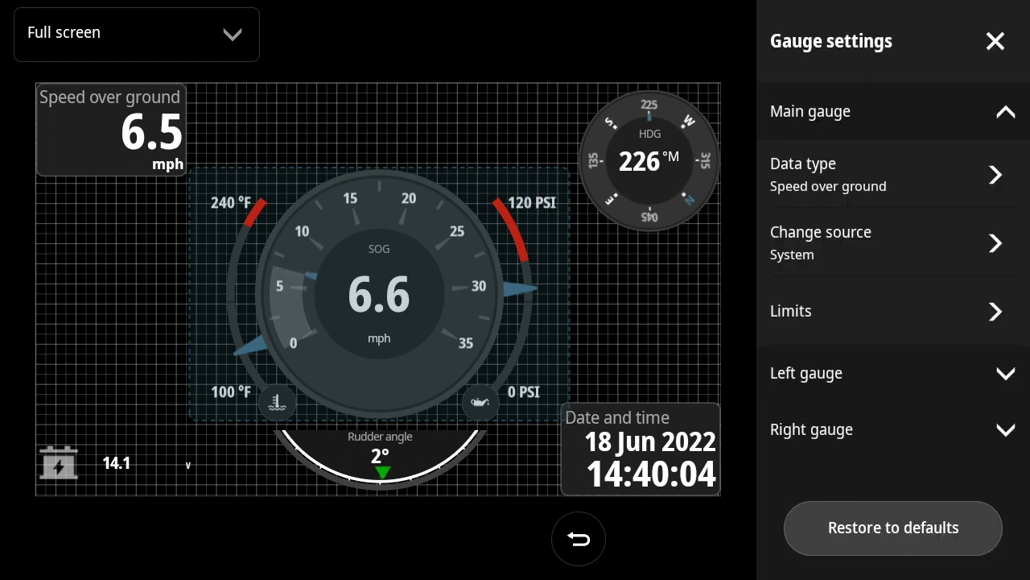
click(996, 174)
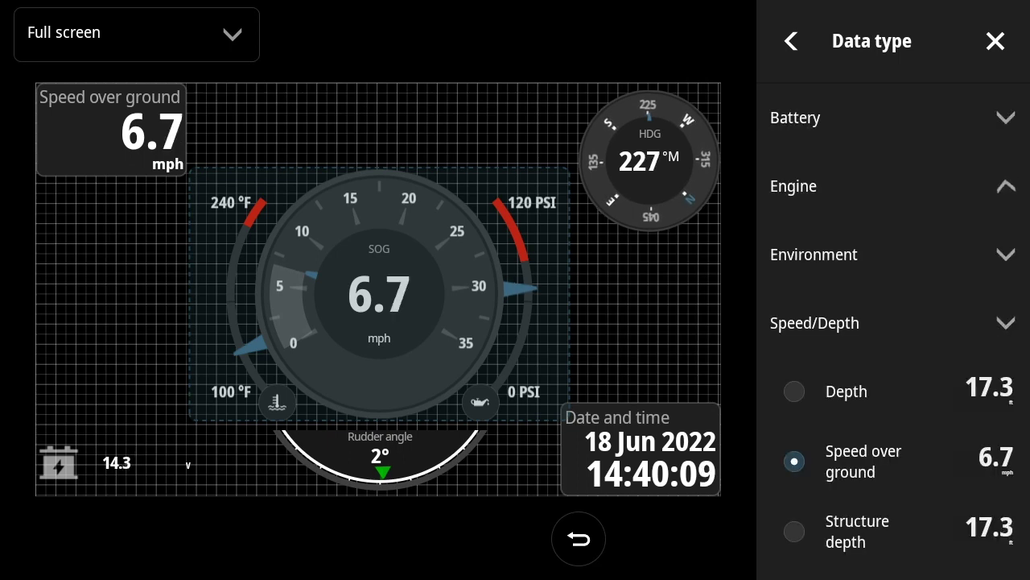
click(794, 255)
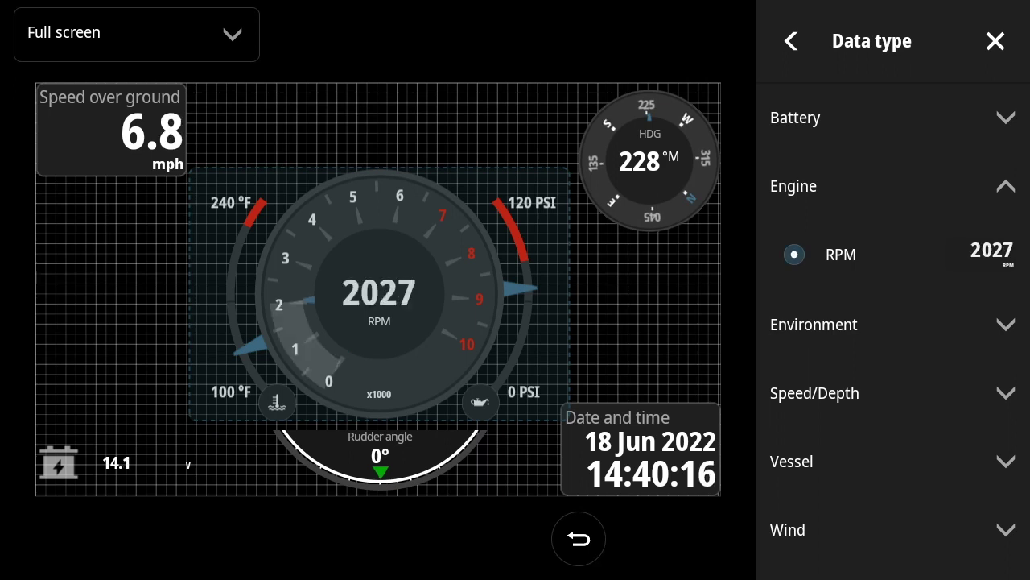
click(792, 41)
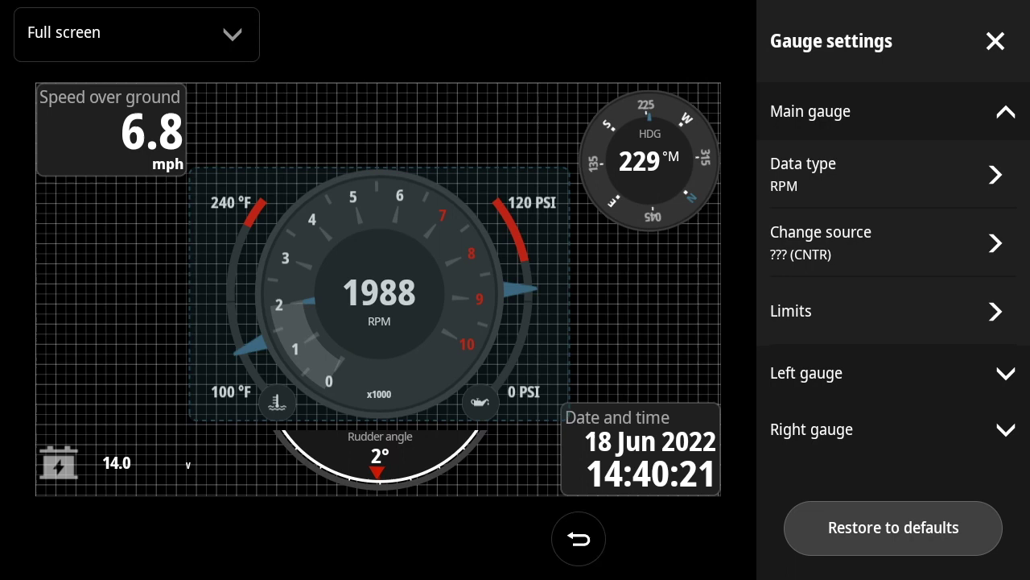
Set the main gauge's high limit to 6000 RPM
click(996, 312)
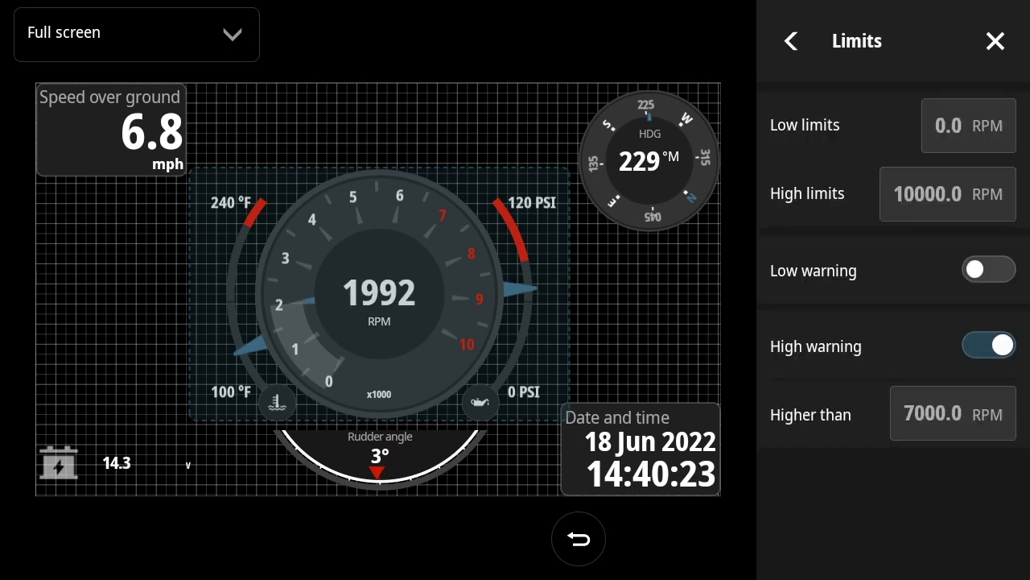
click(947, 194)
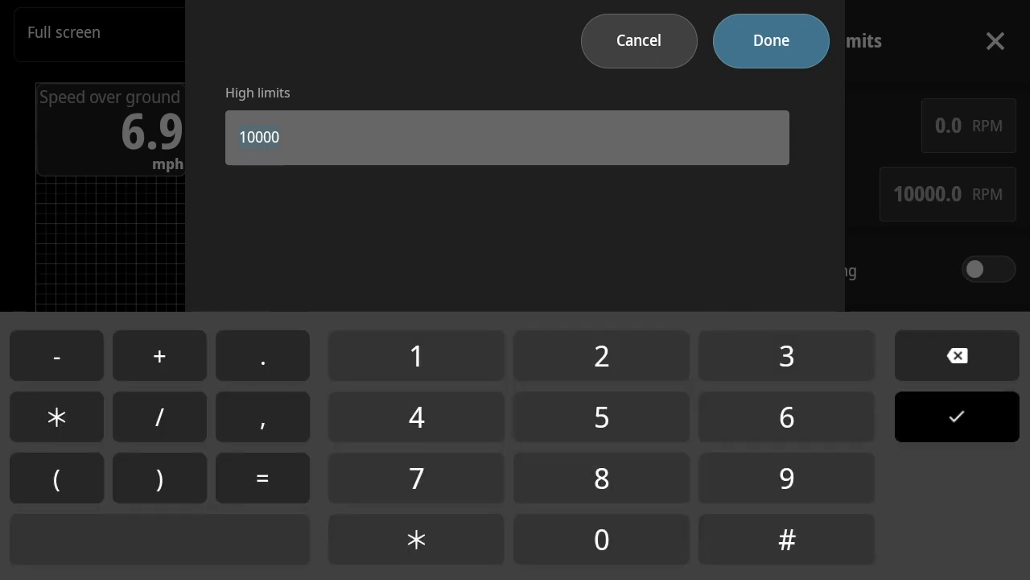
text(6000)
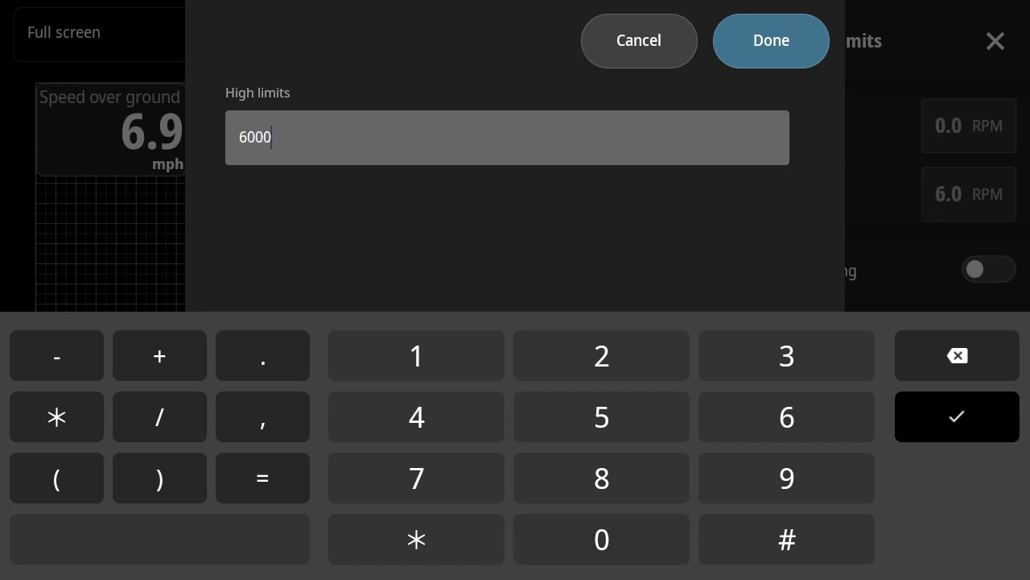
key(Return)
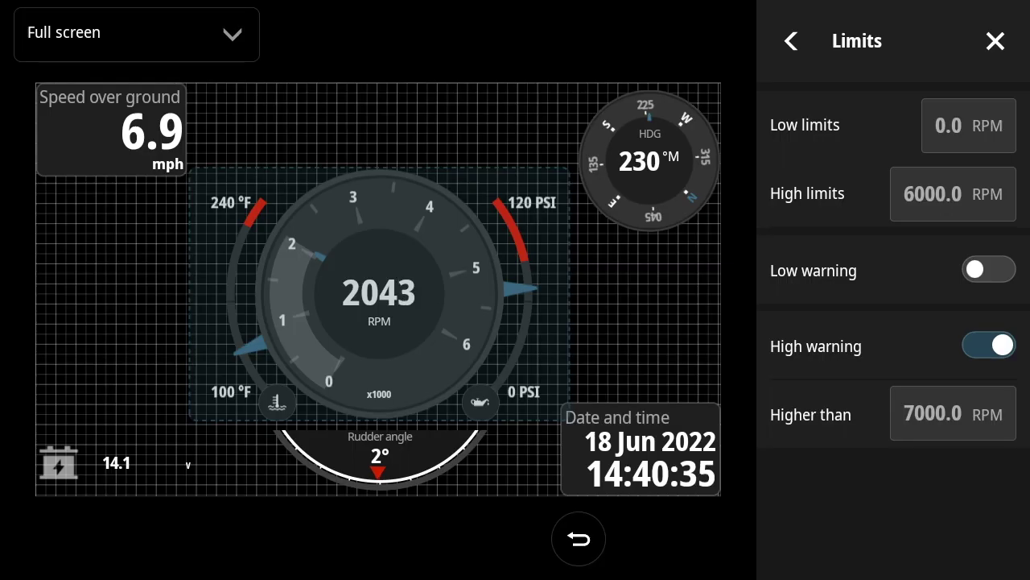
Set the high warning of the main RPM gauge to 5000 RPM and close its limits
click(953, 413)
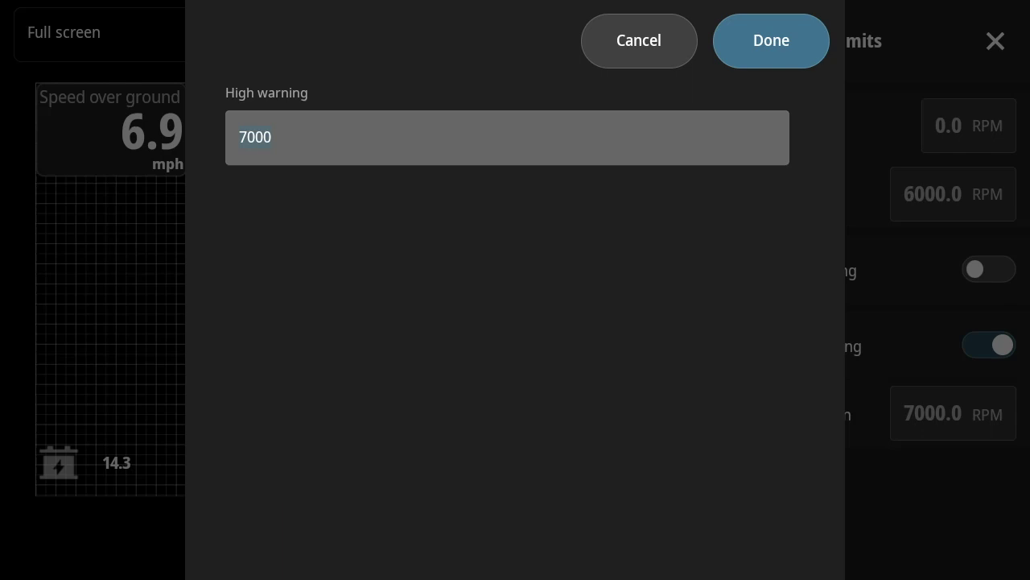
text(5)
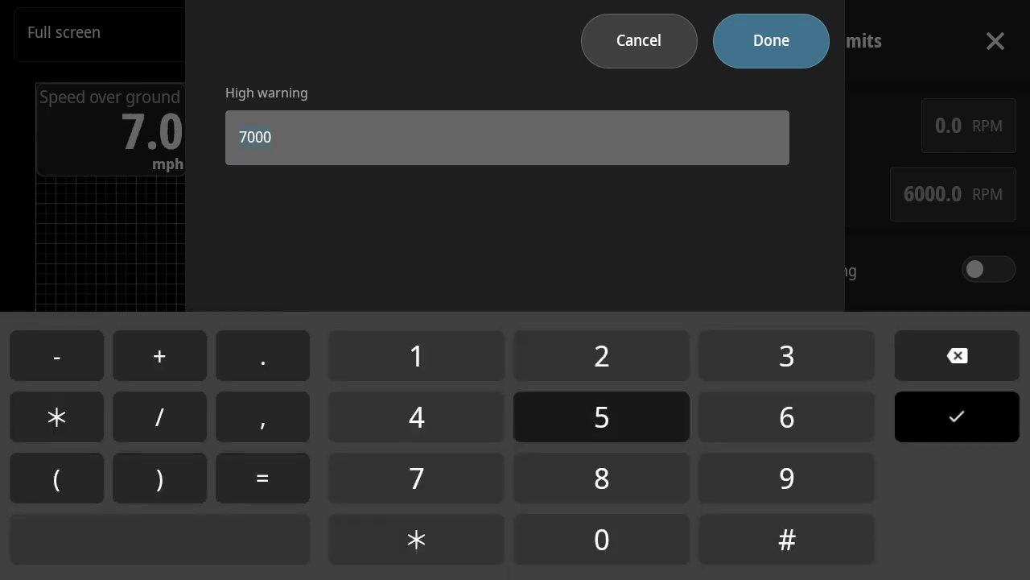
text(00)
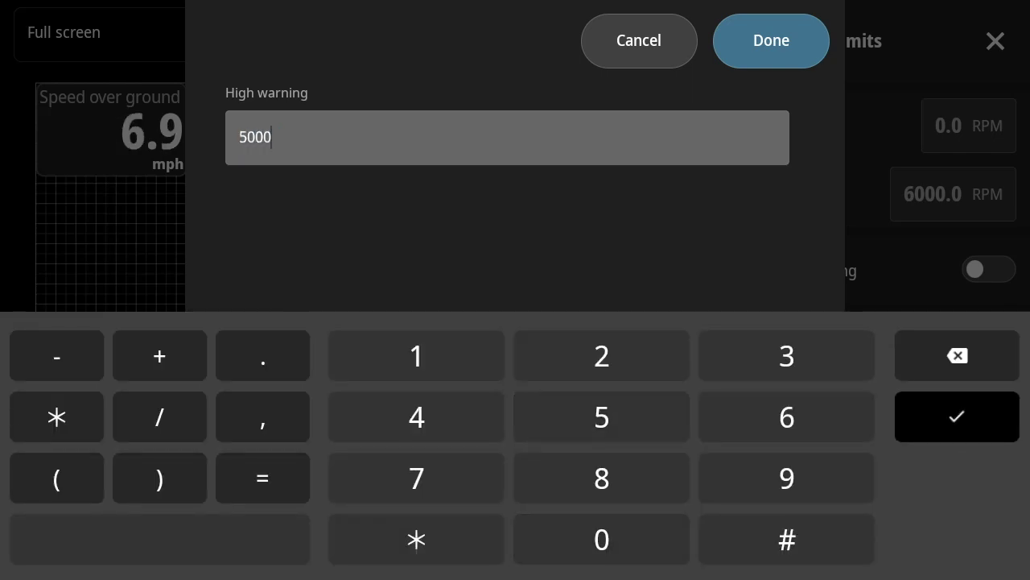
key(Return)
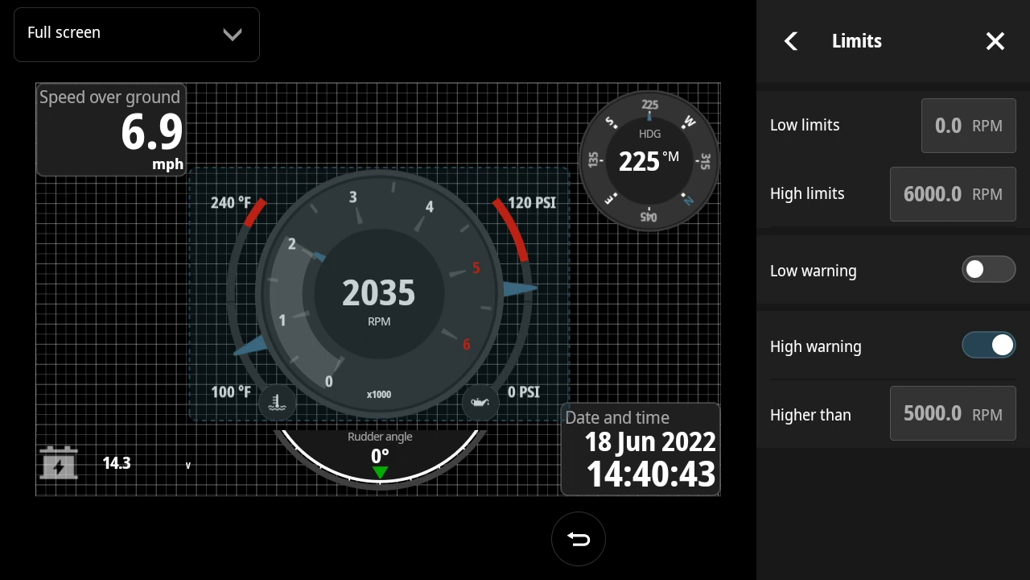
click(996, 41)
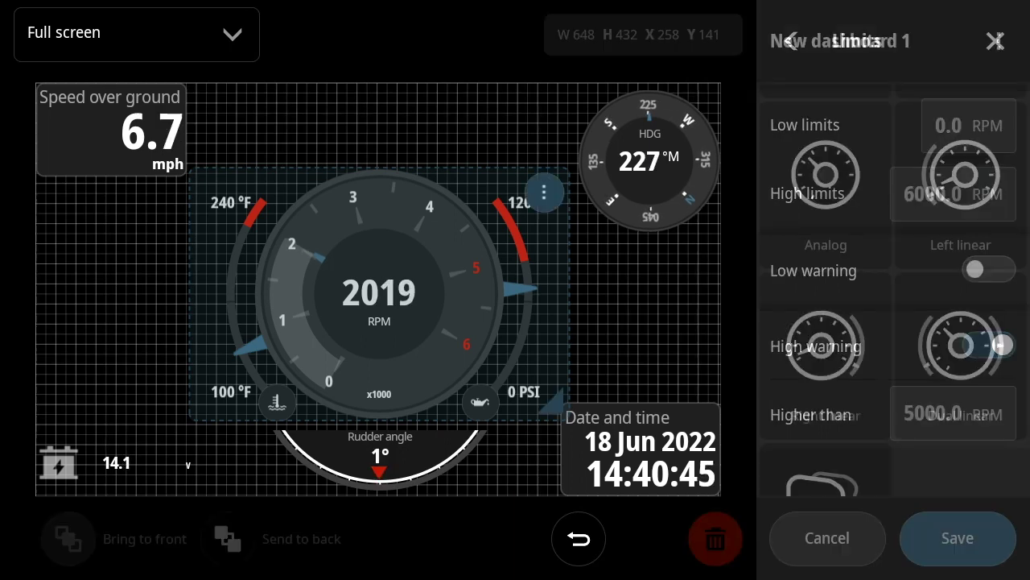
Add a Vertical fuel gauge between the compass and the date and time display, beside the dual linear gauge
scroll(894, 300, up, 5)
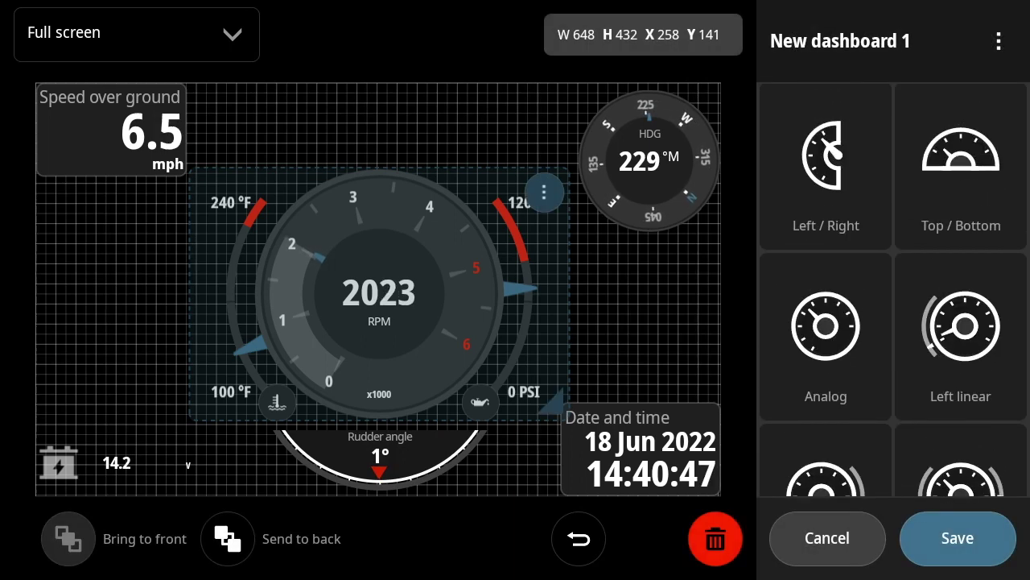
scroll(893, 290, up, 3)
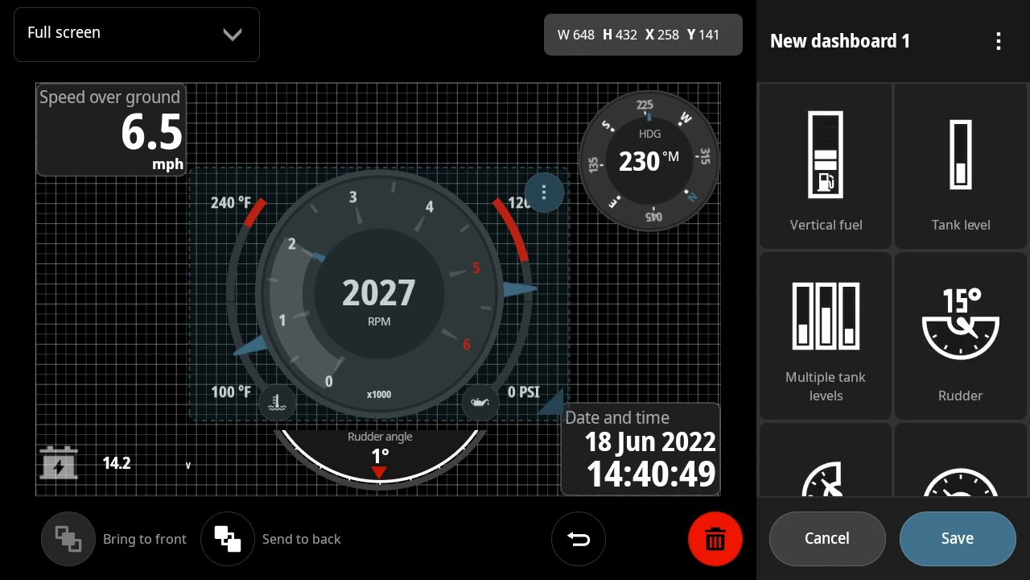
scroll(894, 290, up, 1)
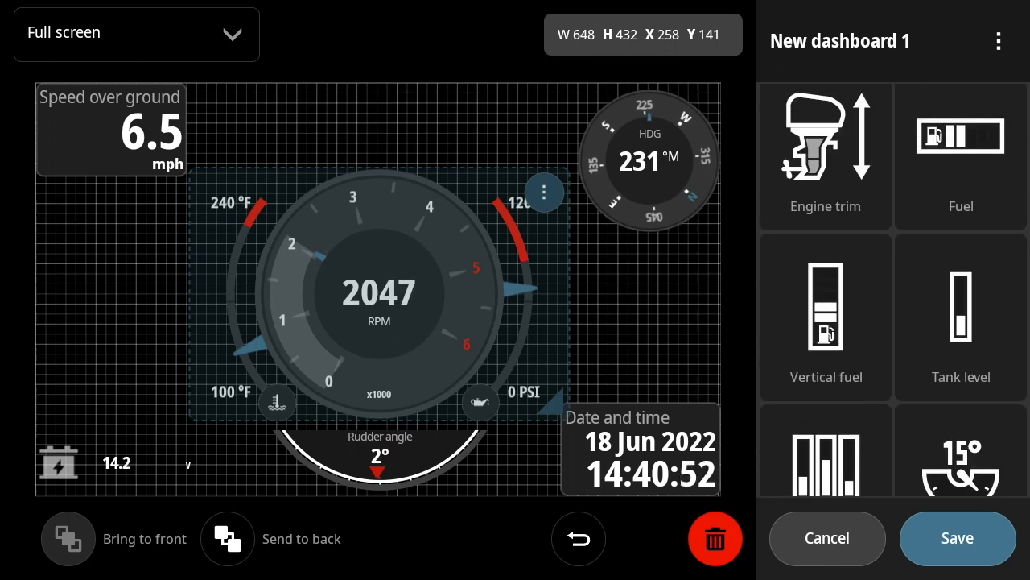
scroll(893, 290, down, 1)
scroll(894, 290, up, 1)
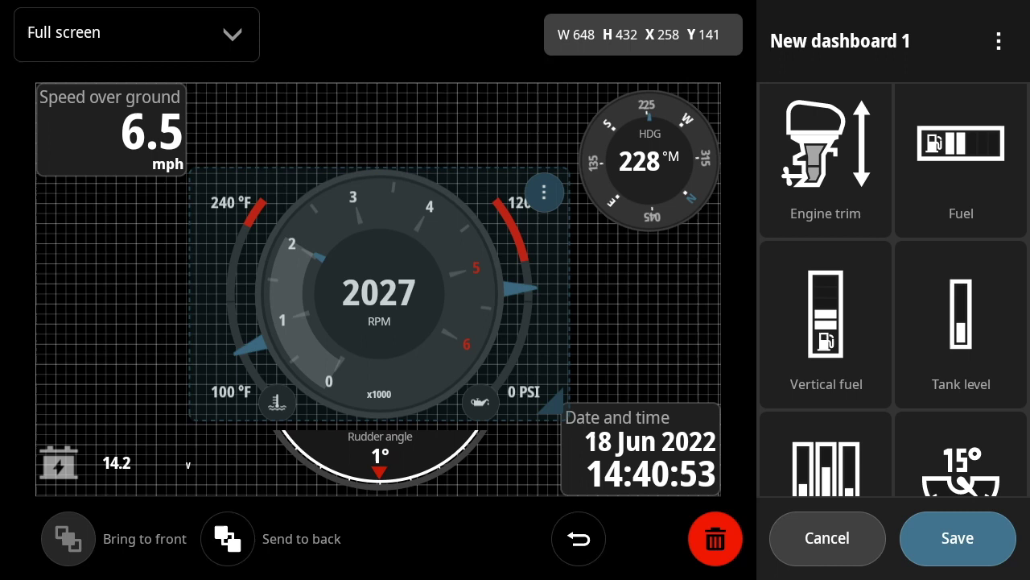
drag(826, 322, 645, 312)
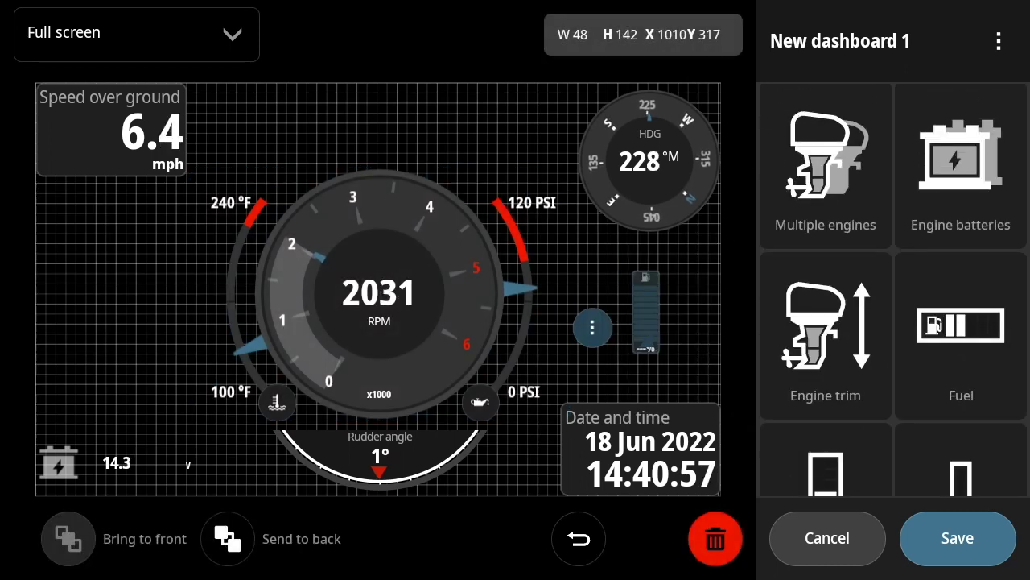
Add an Engine trim gauge about 240 by 208 at the dashboard's left edge, above the battery gauge, and save the dashboard
scroll(893, 290, up, 1)
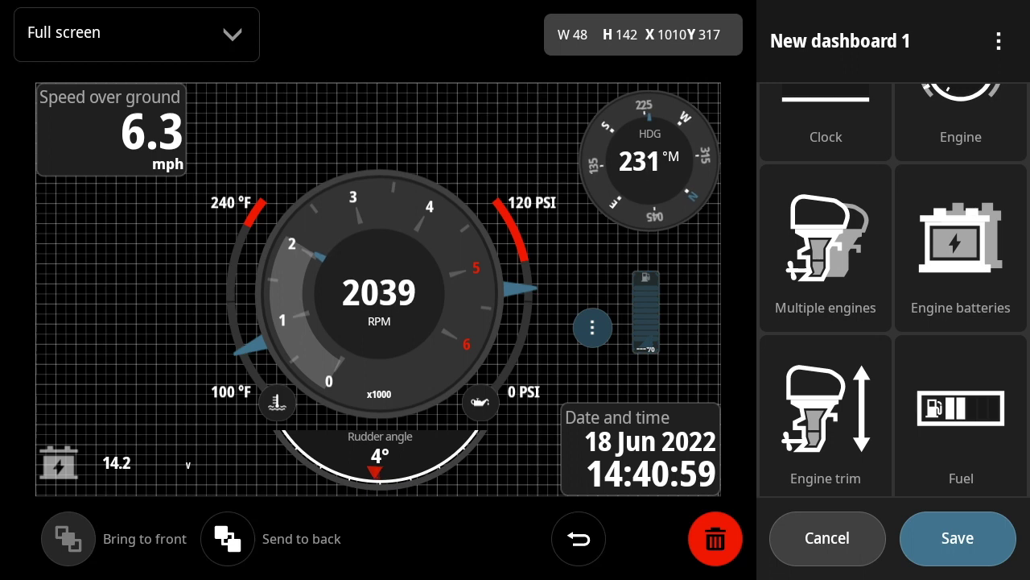
drag(826, 414, 95, 320)
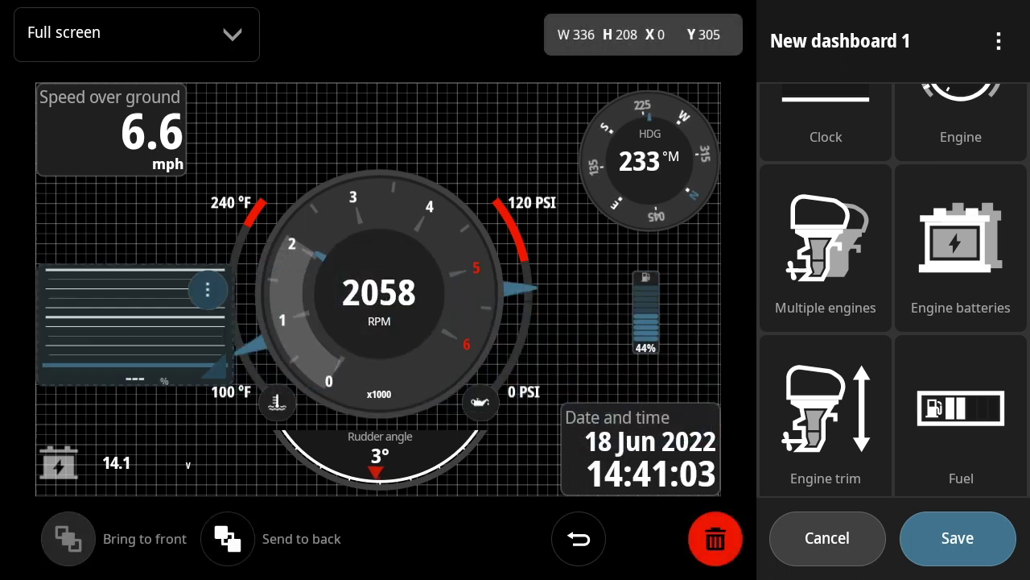
drag(217, 374, 165, 375)
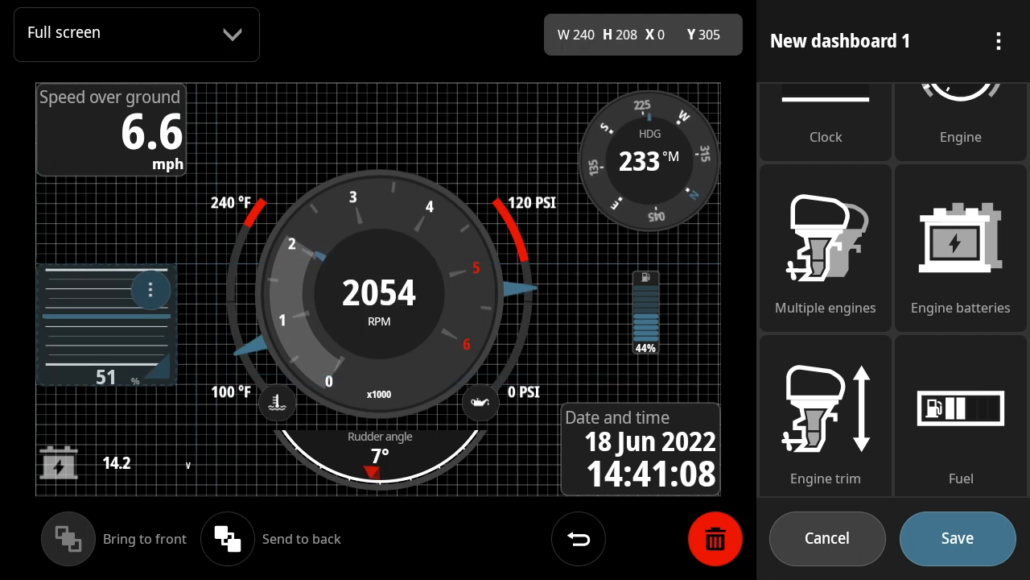
click(957, 537)
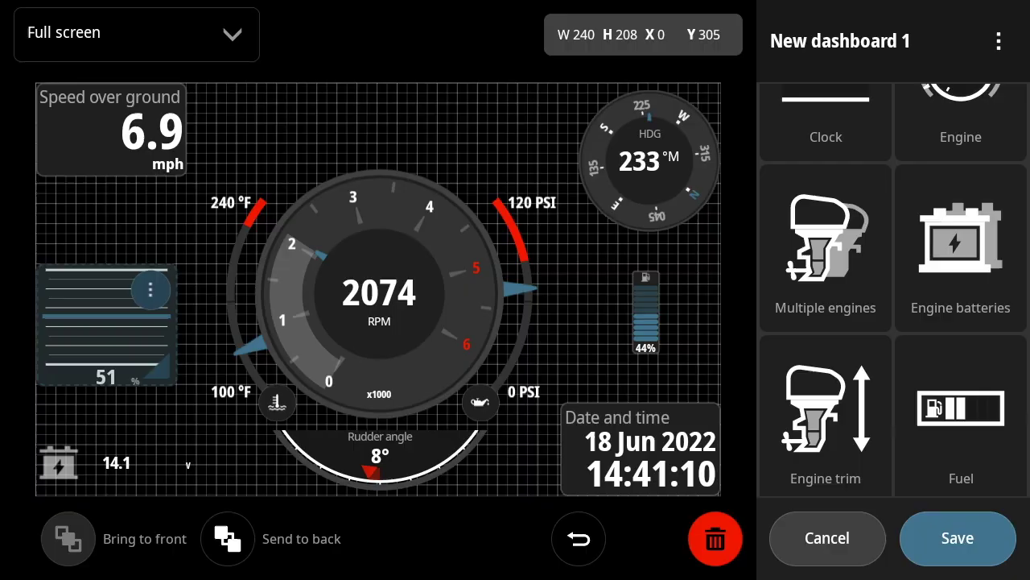